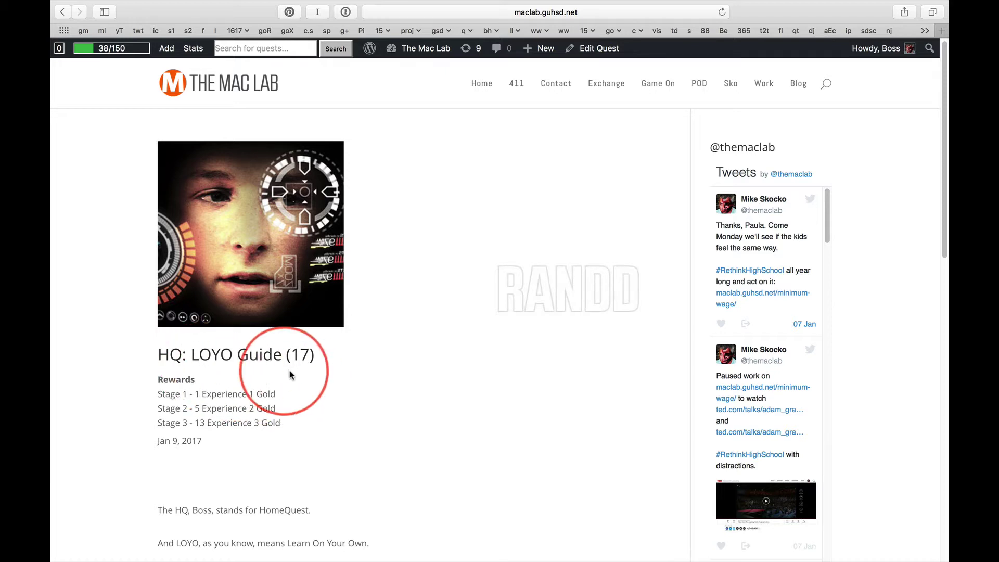
pyautogui.scroll(-5, 406, 432)
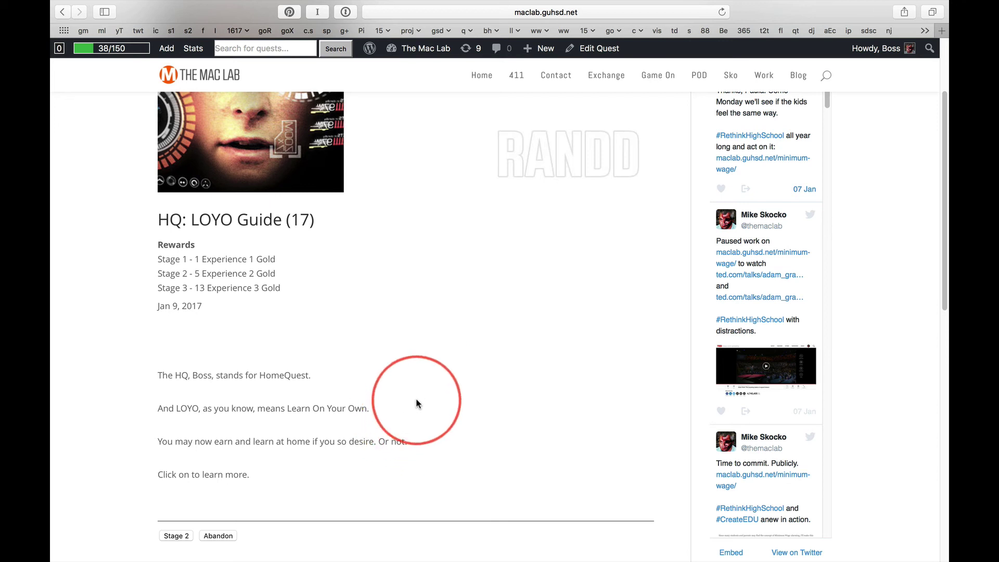
pyautogui.scroll(3, 520, 372)
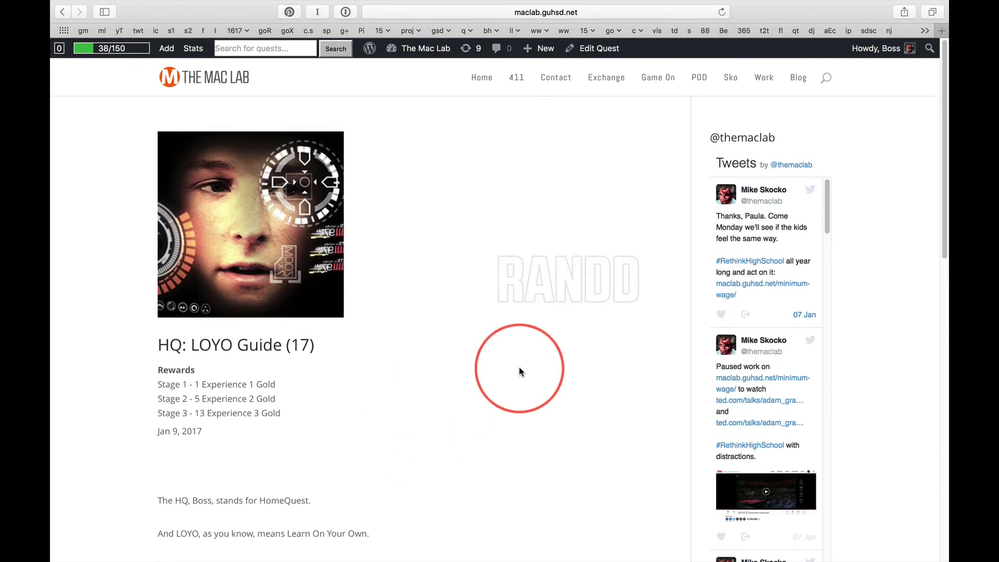